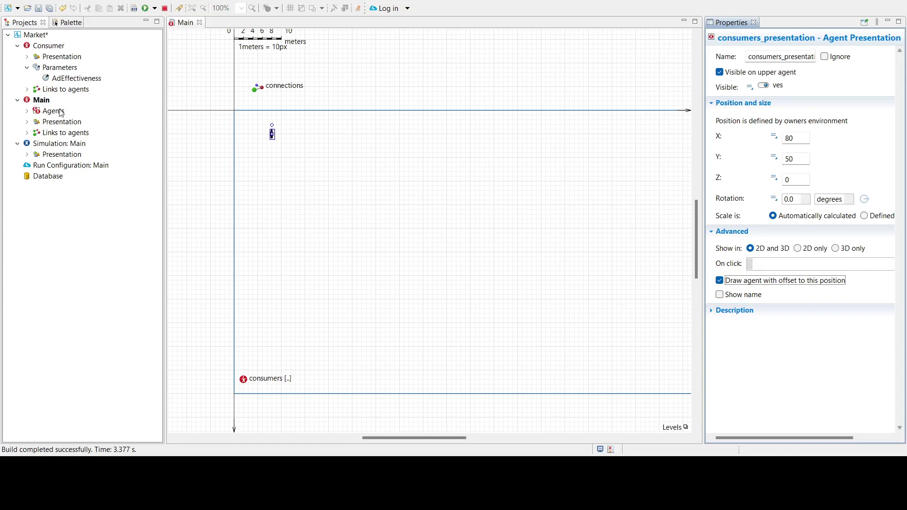
Bring up the statechart building elements.
left_click(64, 22)
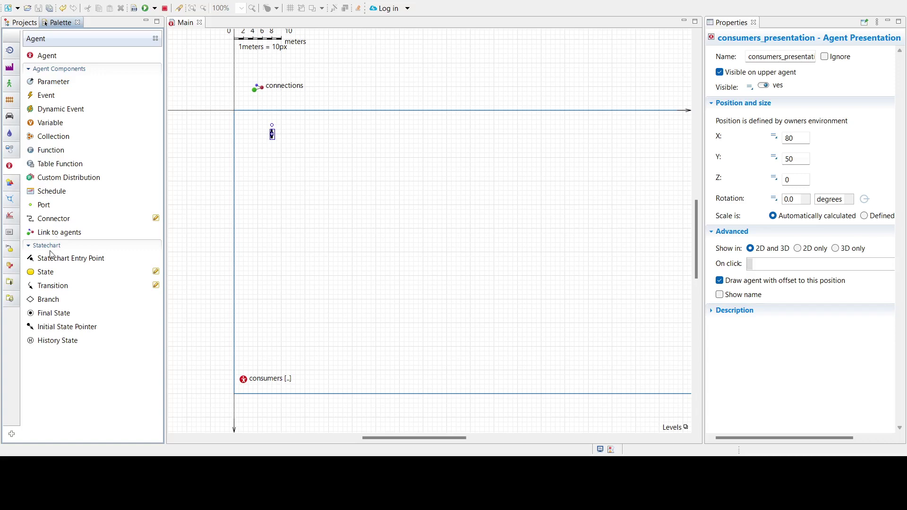
scroll(52, 253, "down", 5)
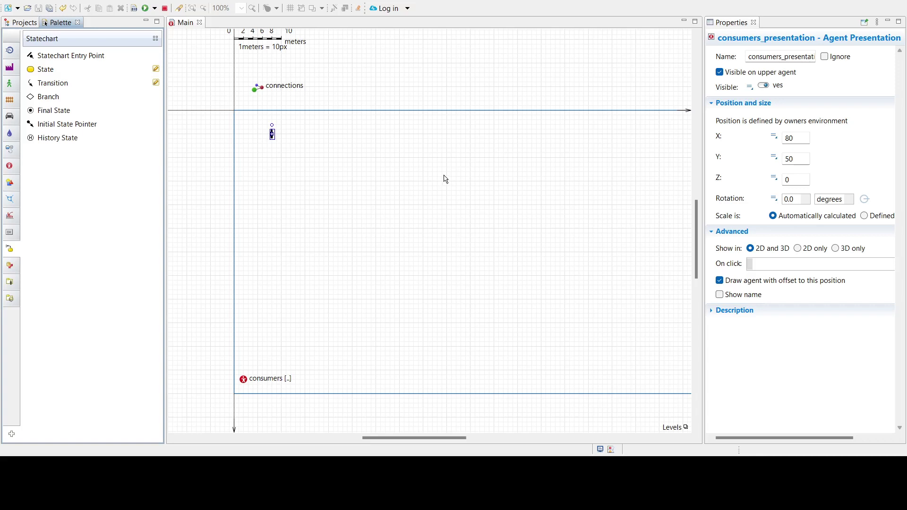
left_click(441, 196)
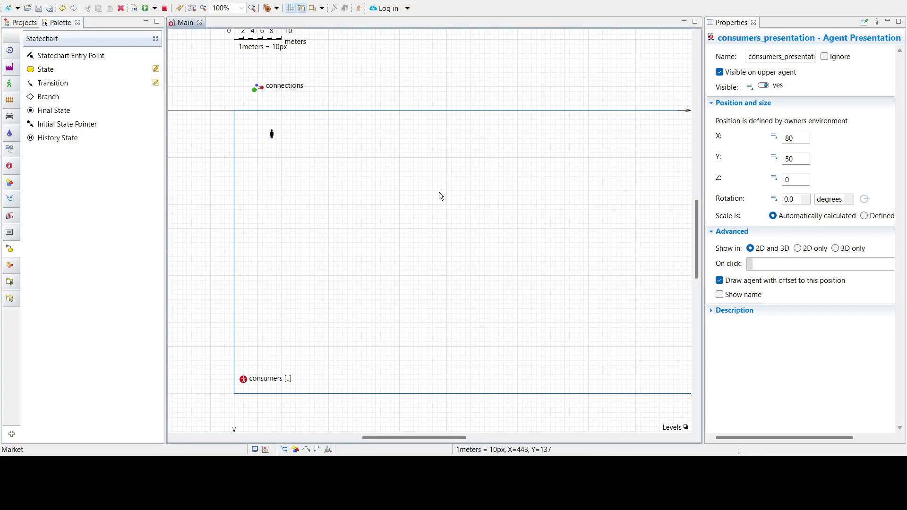
left_click(441, 196)
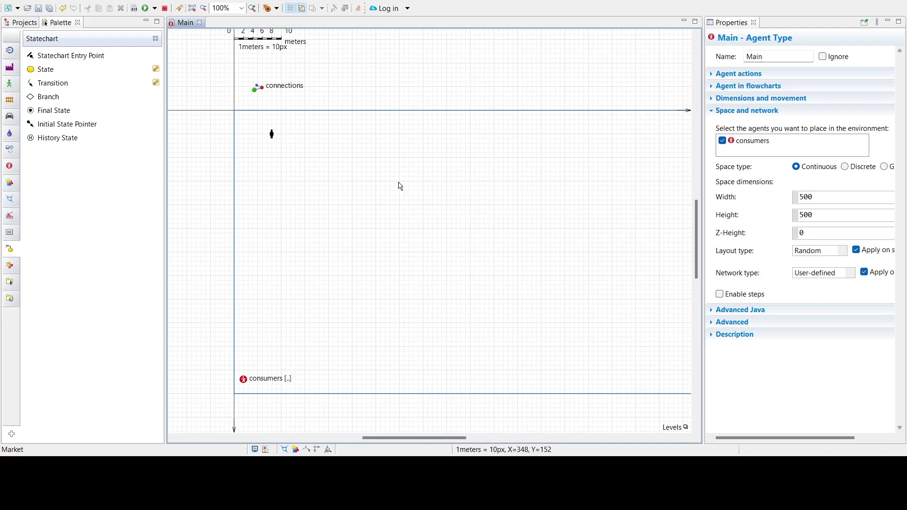
Open the diagram of the Consumer agent type for editing.
left_click(24, 23)
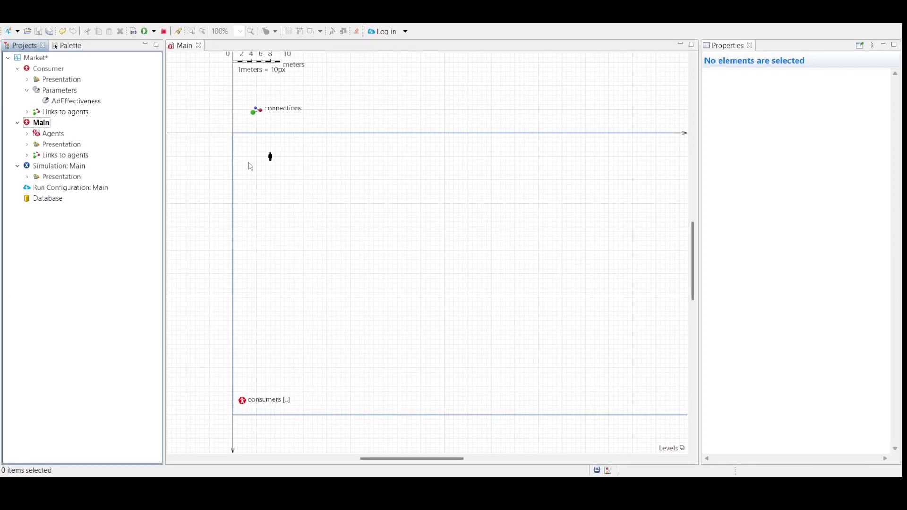
left_click(47, 71)
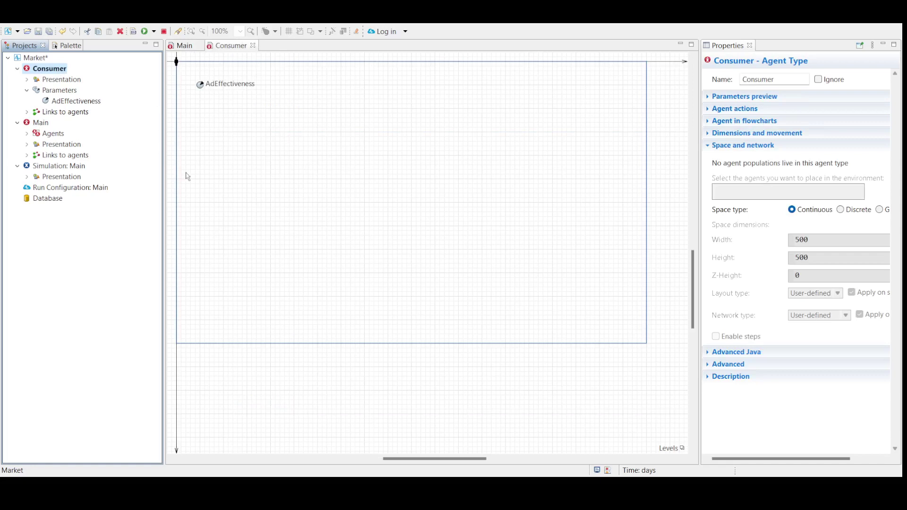
left_click(194, 45)
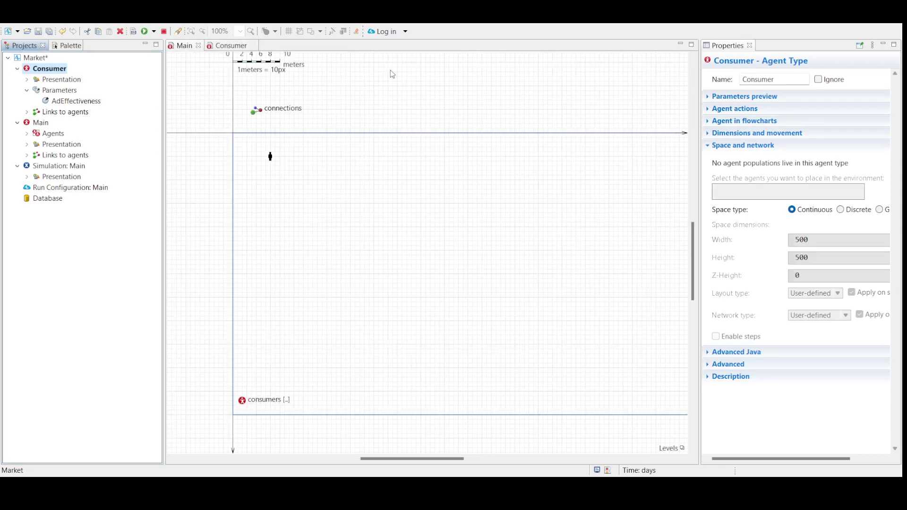
left_click(226, 46)
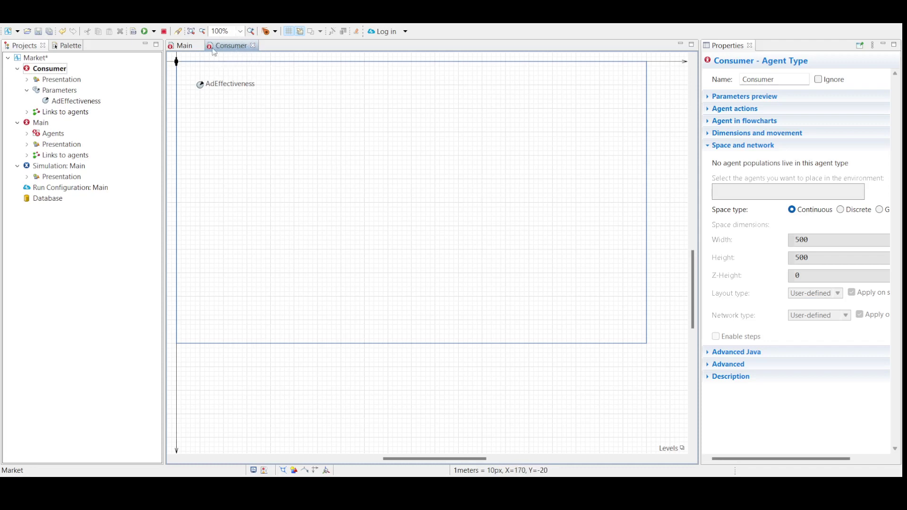
left_click(181, 47)
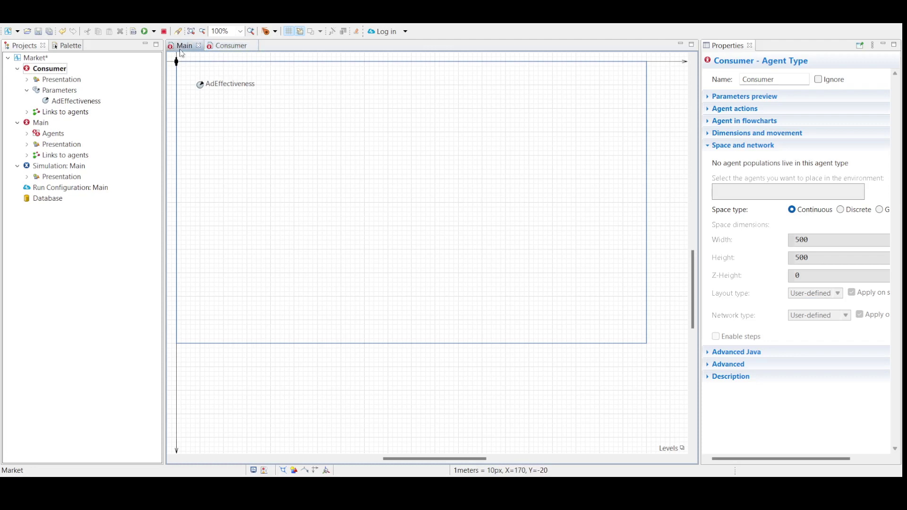
left_click(226, 47)
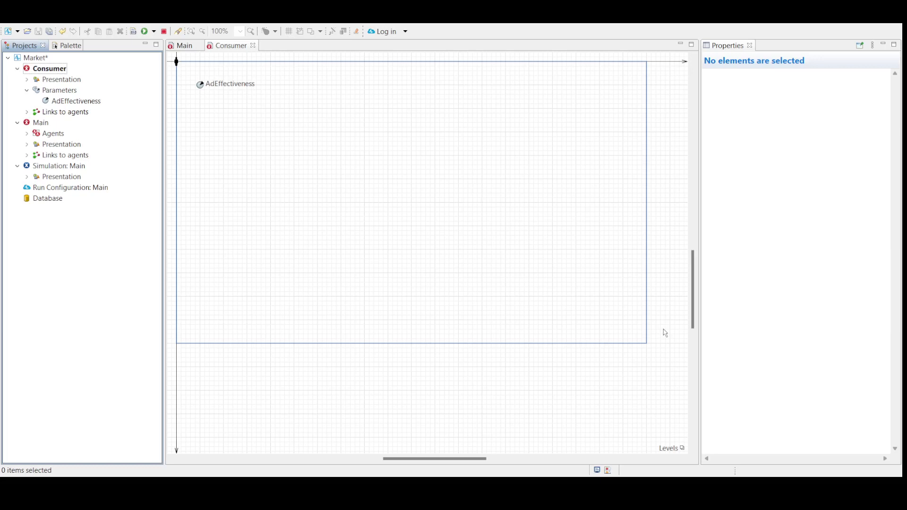
Place a state in the Consumer diagram, below and to the right of the AdEffectiveness parameter.
left_click(53, 47)
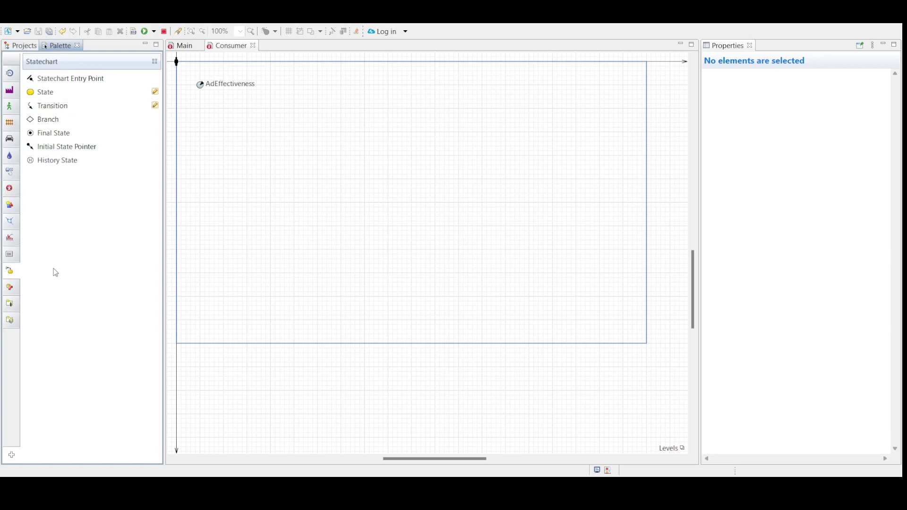
left_click(45, 92)
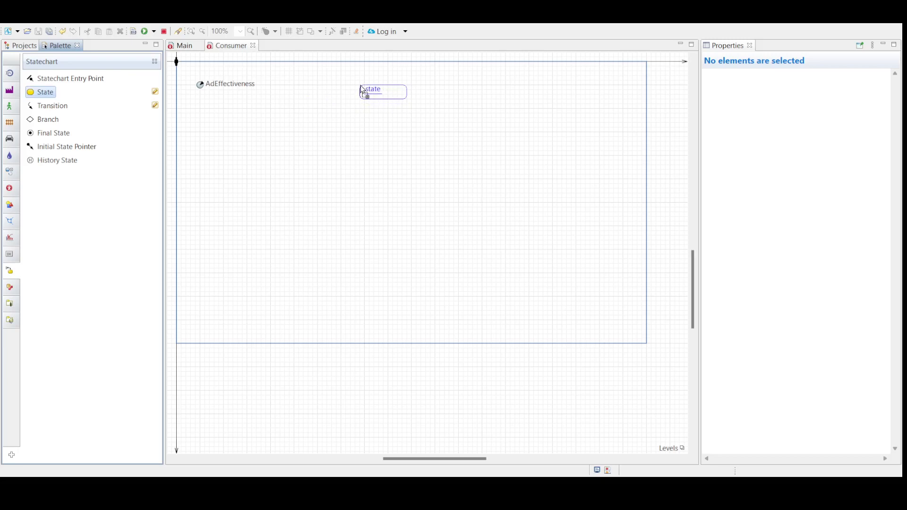
left_click(355, 130)
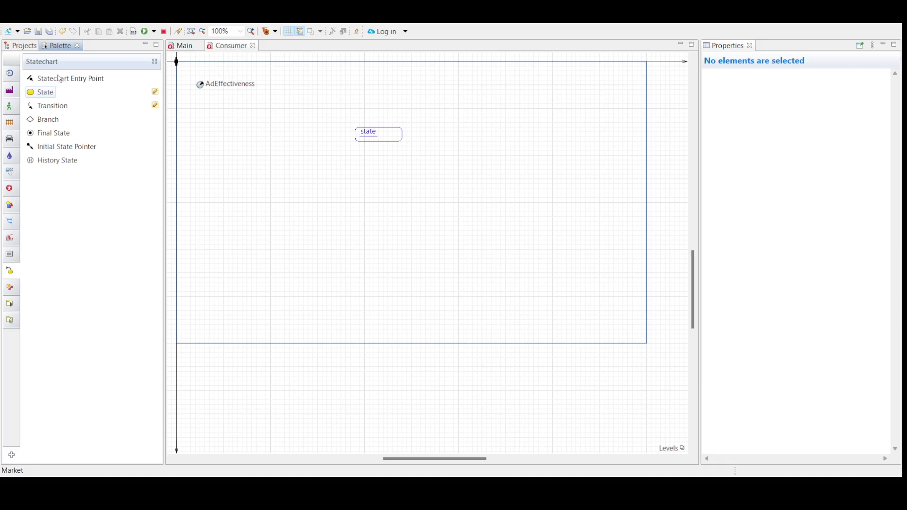
Add a statechart entry point above the state and connect its arrow to the state's upper edge.
left_click(46, 86)
left_click(64, 78)
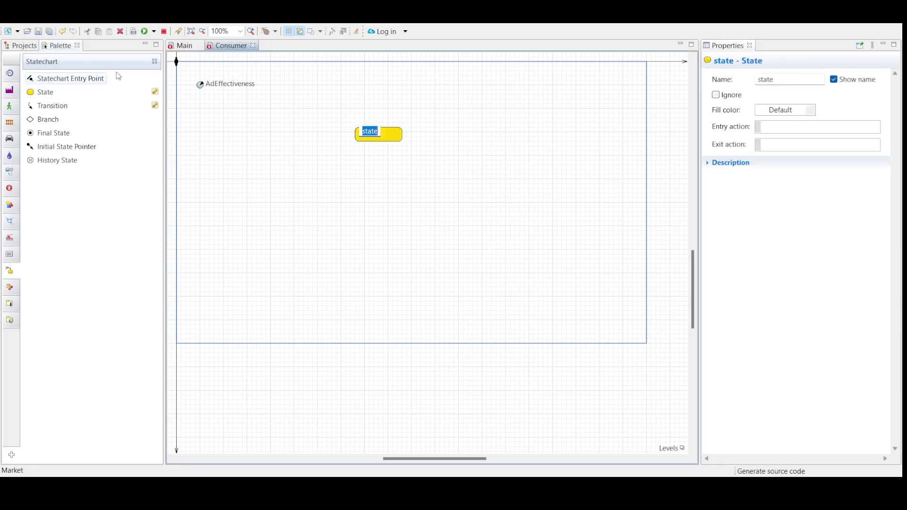
left_click(218, 71)
left_click(379, 101)
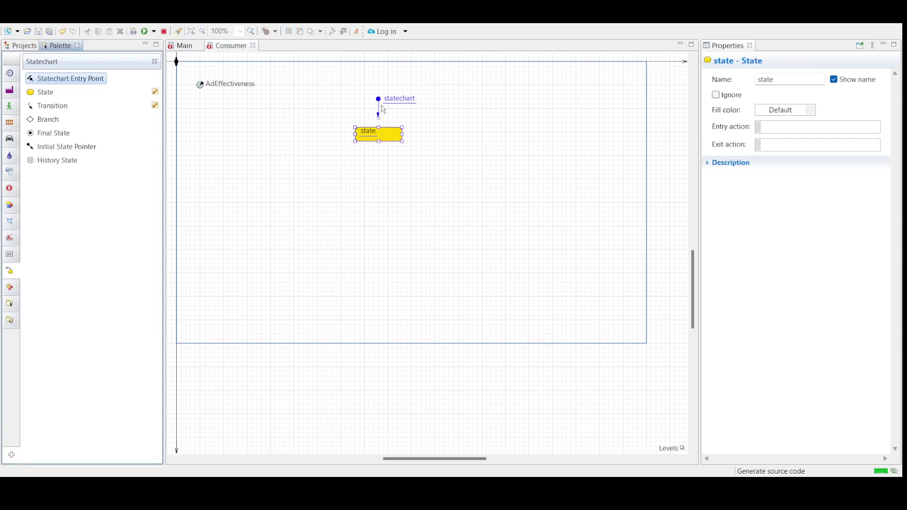
left_click(379, 122)
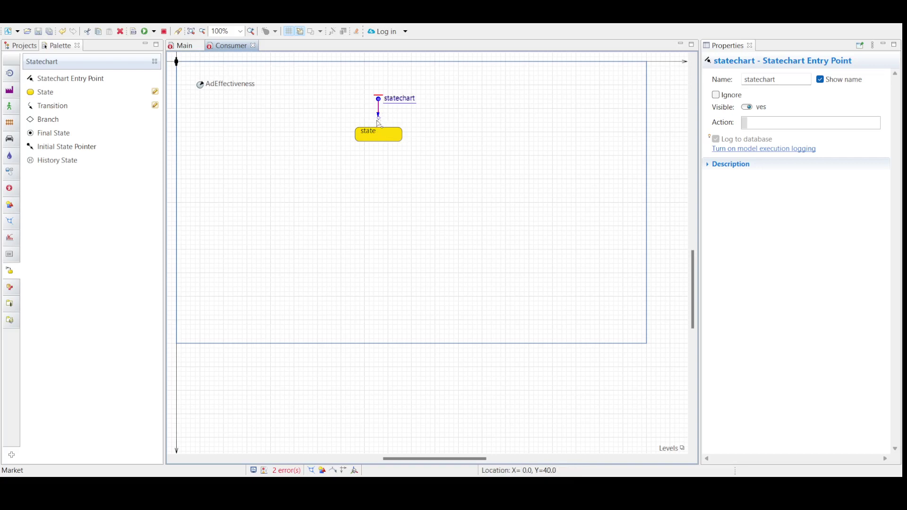
mouse_move(381, 124)
left_mouse_down()
mouse_move(381, 141)
mouse_move(379, 127)
left_mouse_up()
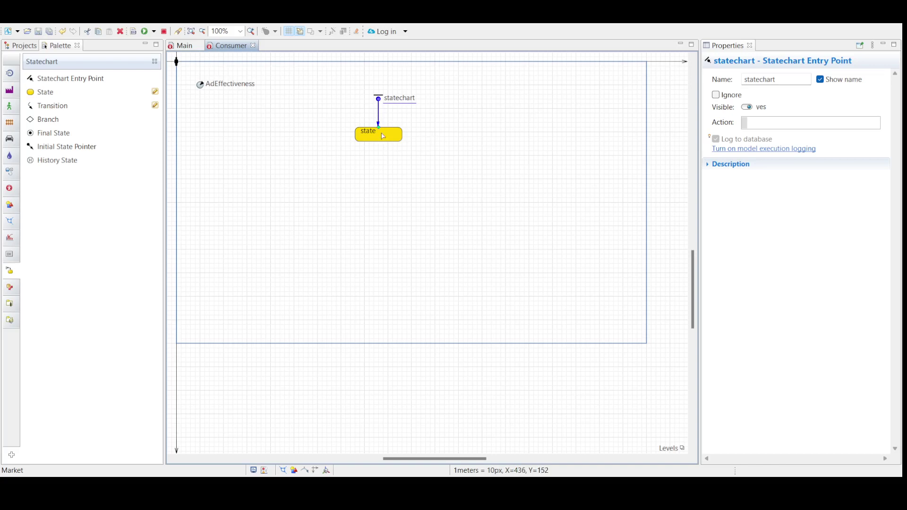
key("Escape")
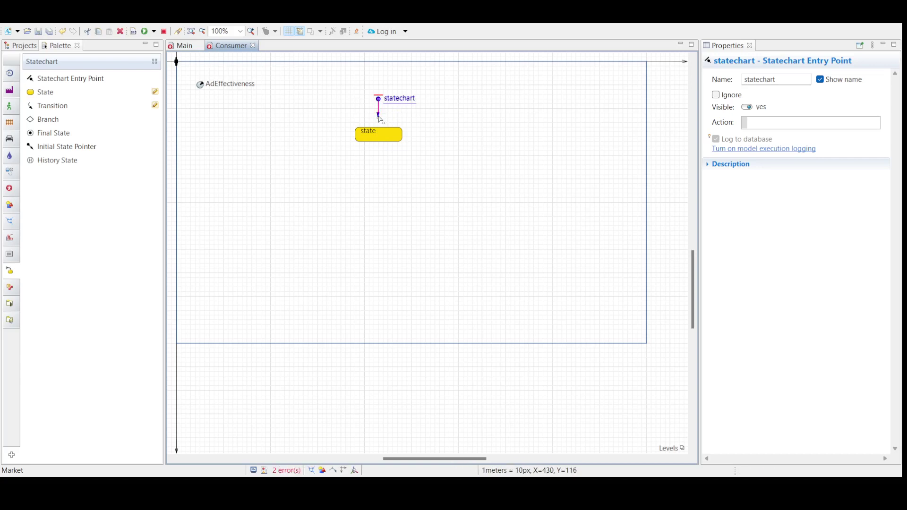
left_click_drag(380, 122, 379, 127)
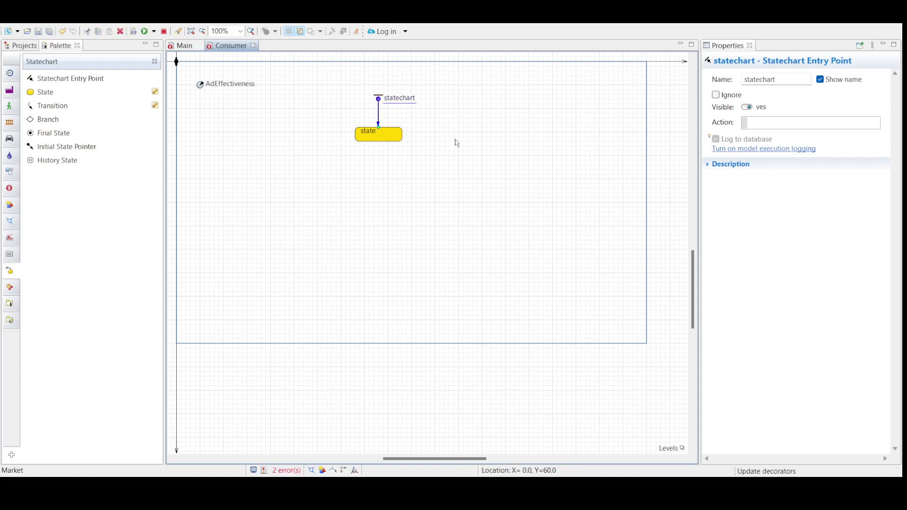
left_click(382, 122)
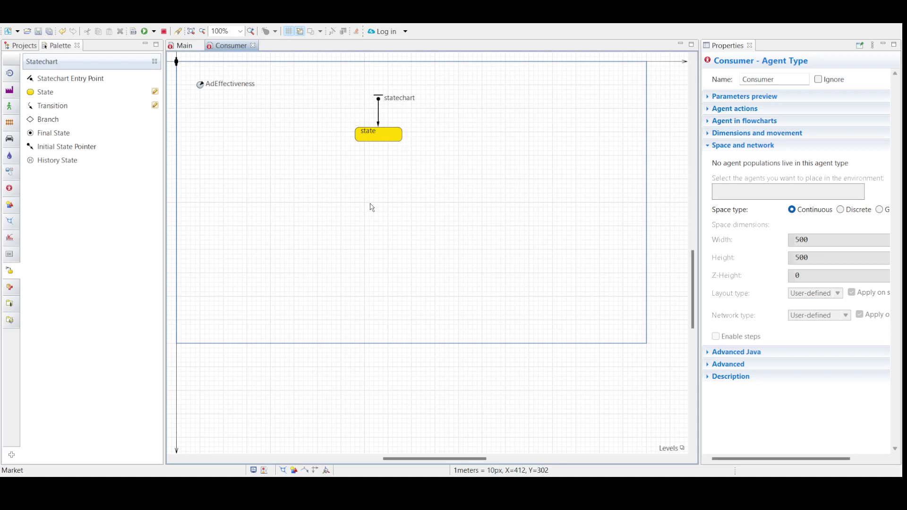
Rename the state PotentialUser and centre its label within the shape.
left_click(400, 133)
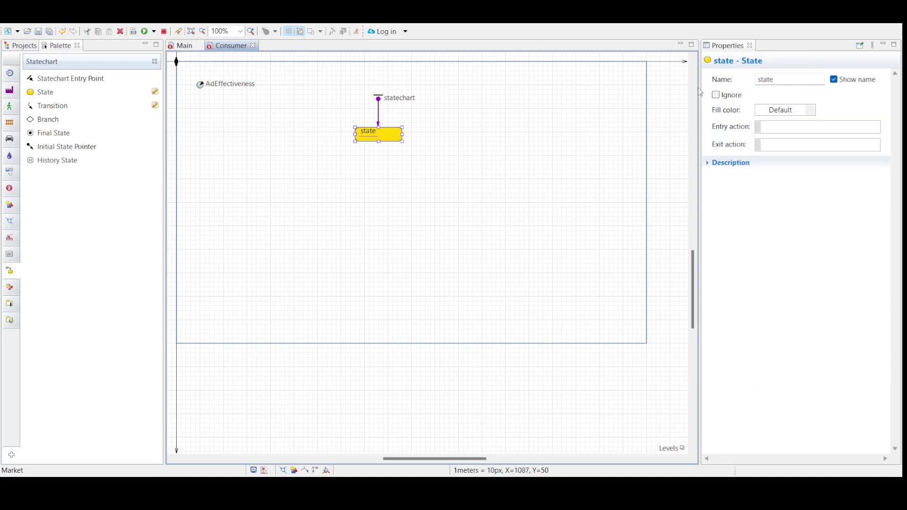
left_click(765, 79)
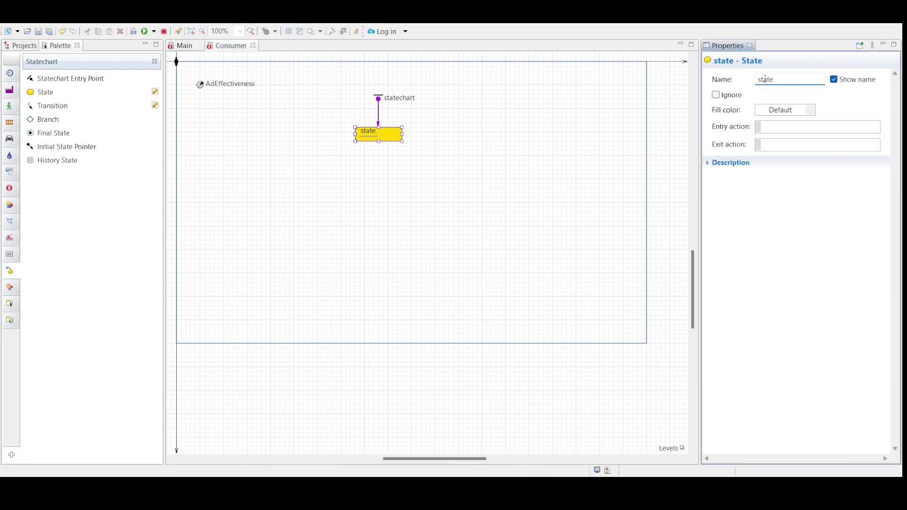
double_click(765, 78)
type("PotentialUser")
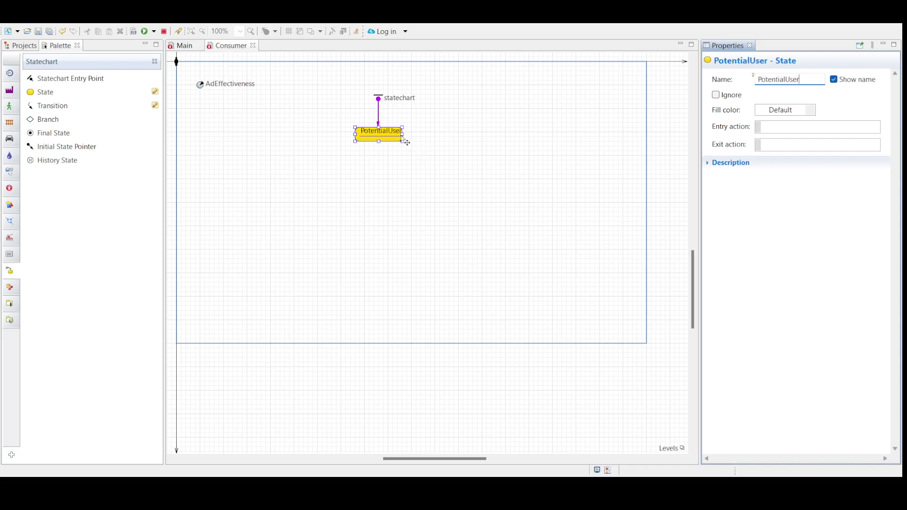
left_click_drag(408, 145, 406, 145)
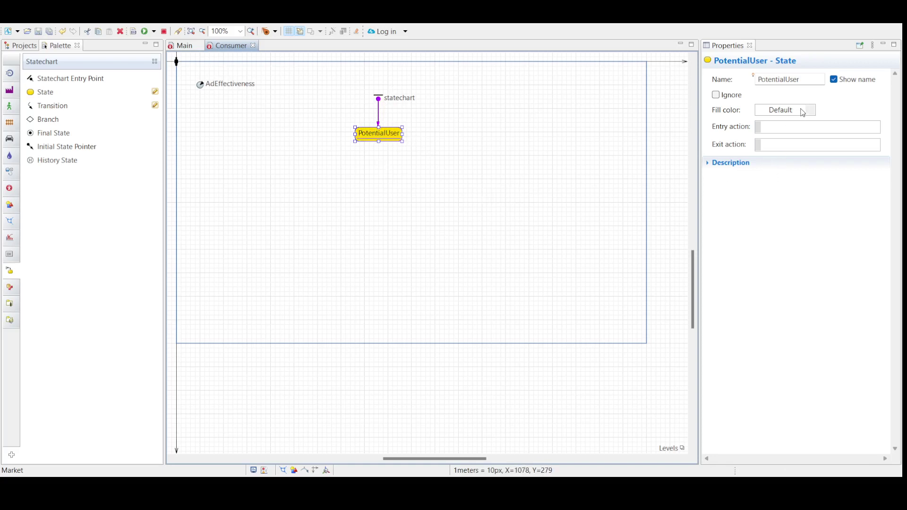
Set PotentialUser's fill color to lavender and its entry action to shapeBody.setFillColor(lavender).
left_click(843, 140)
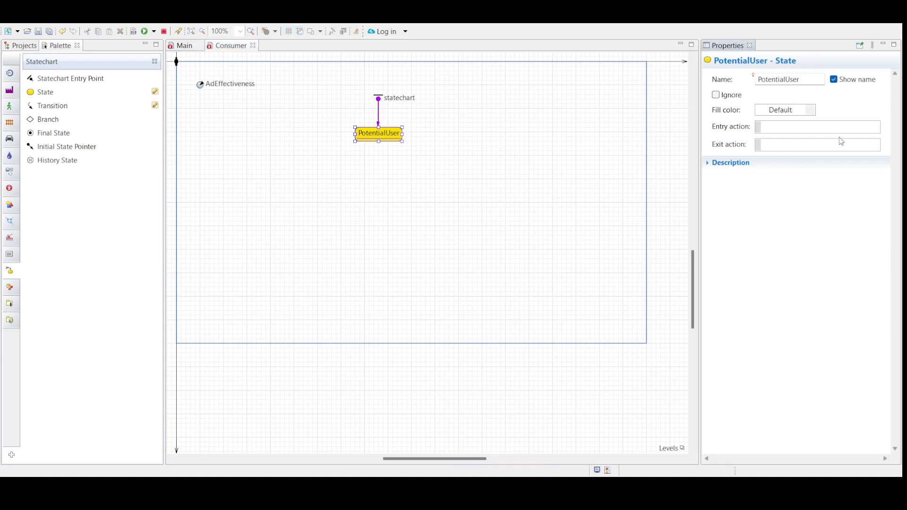
left_click(821, 153)
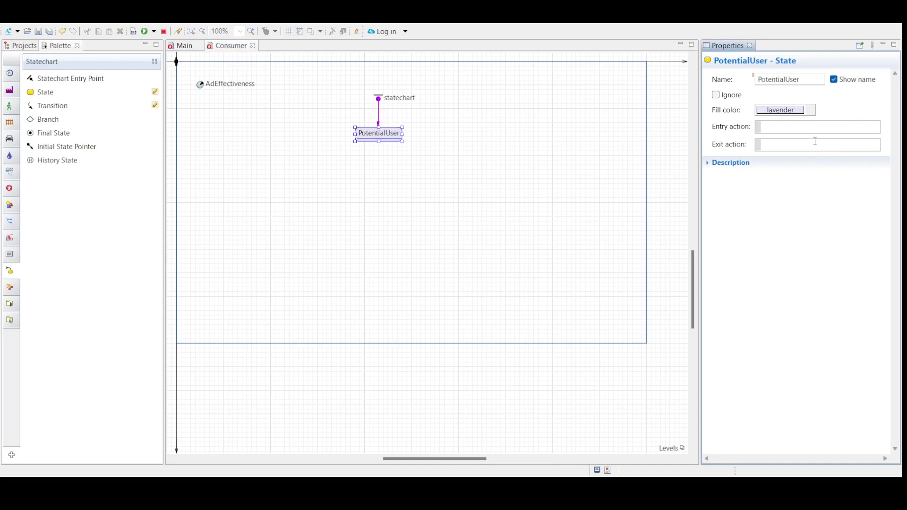
left_click(772, 128)
type("shapeBod")
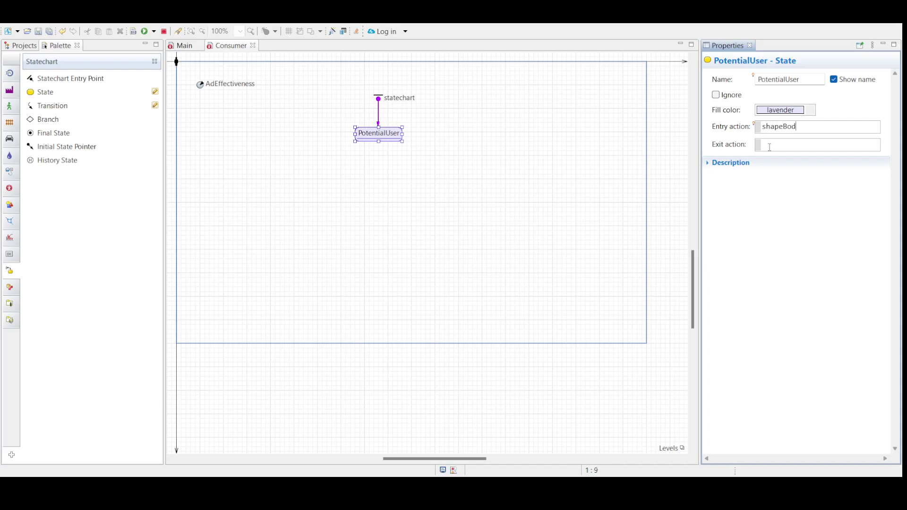
type("y.setFillColor(lavender")
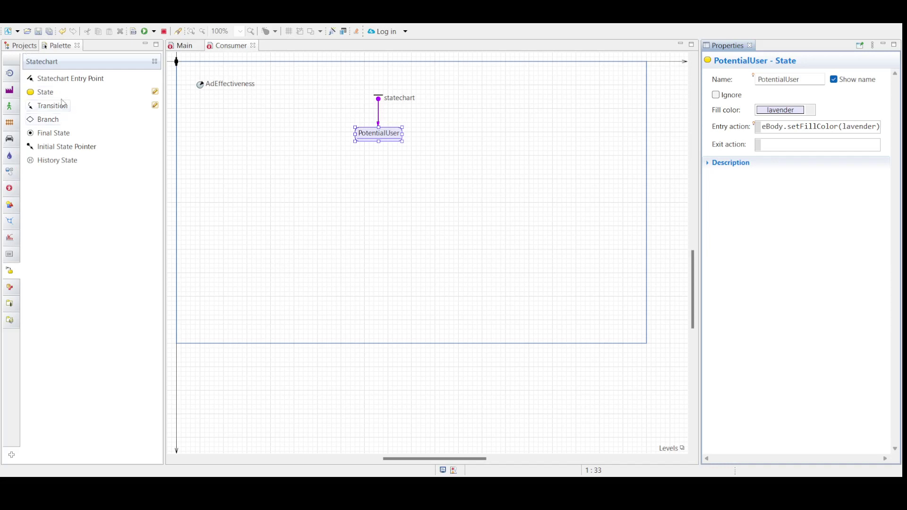
Expand Consumer's statechart and presentation in the project tree to inspect their elements, down to the person's shapeBody shape.
left_click(32, 48)
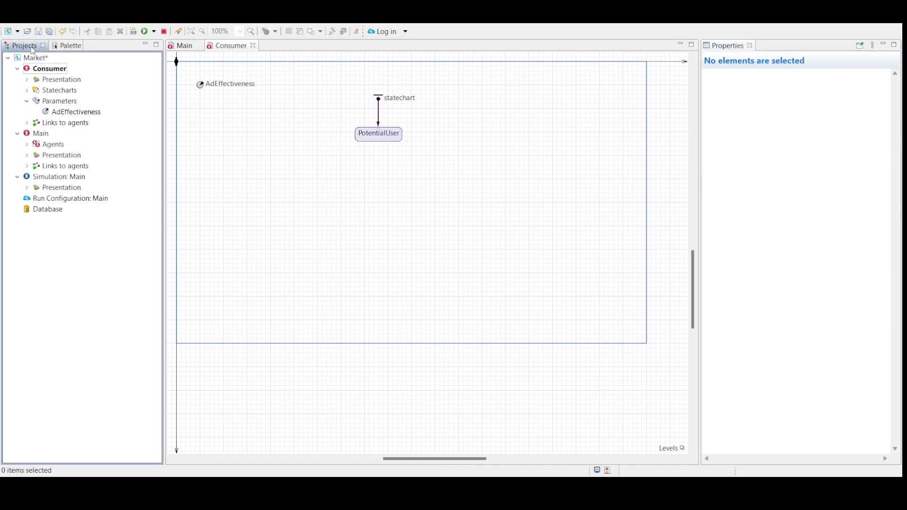
left_click(30, 92)
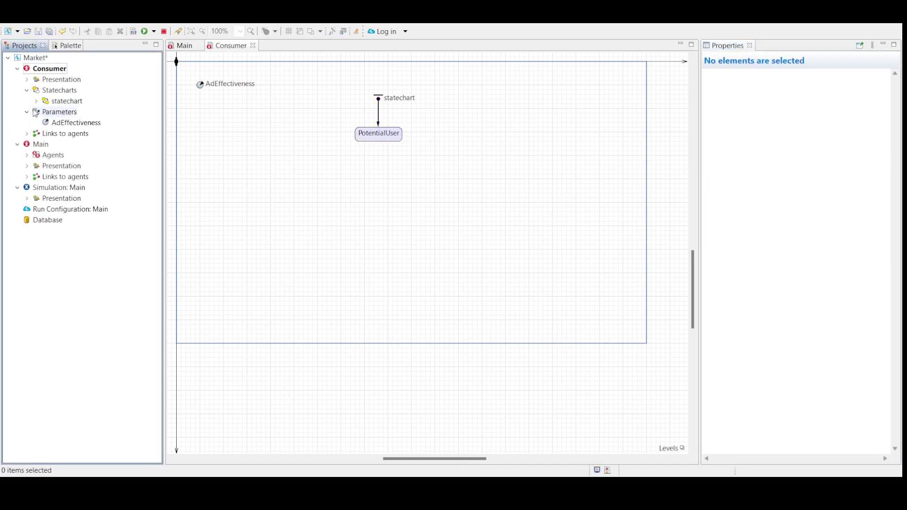
left_click(36, 101)
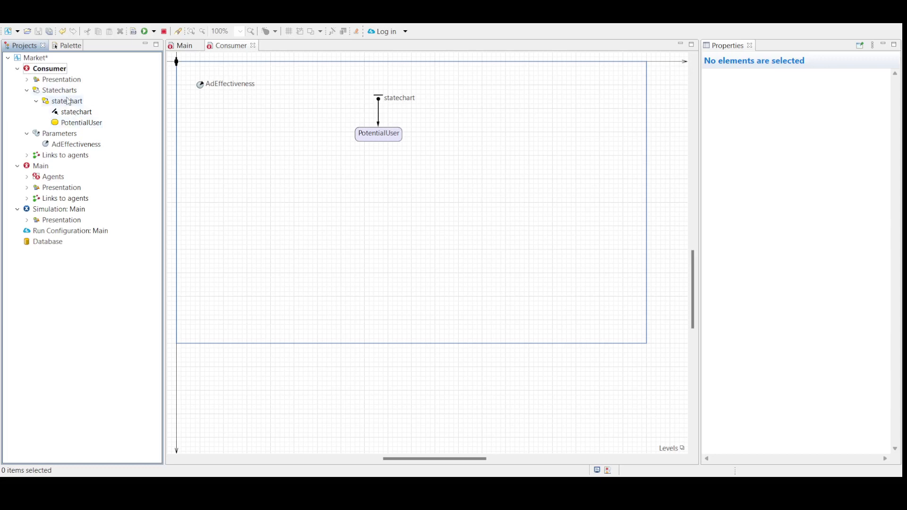
left_click(27, 79)
left_click(45, 112)
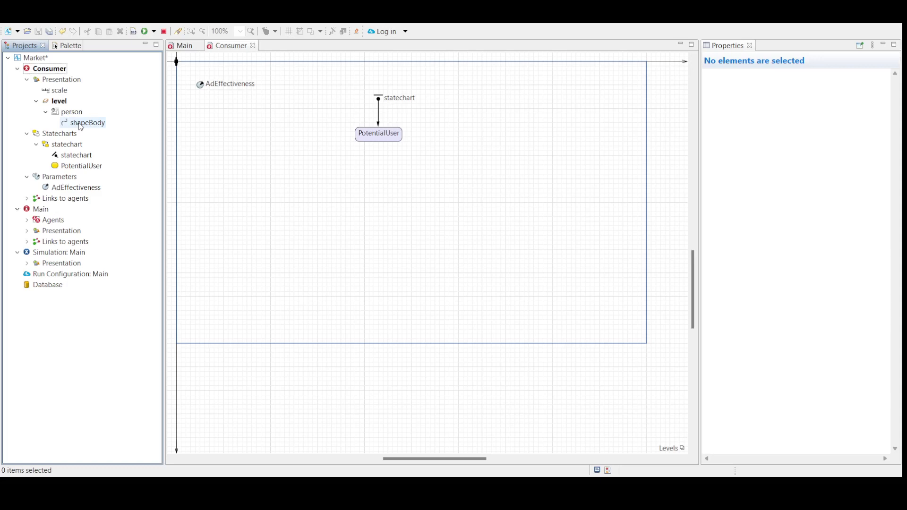
Add a second state directly below PotentialUser in the Consumer statechart and name it User.
left_click(62, 47)
left_click_drag(45, 93, 356, 171)
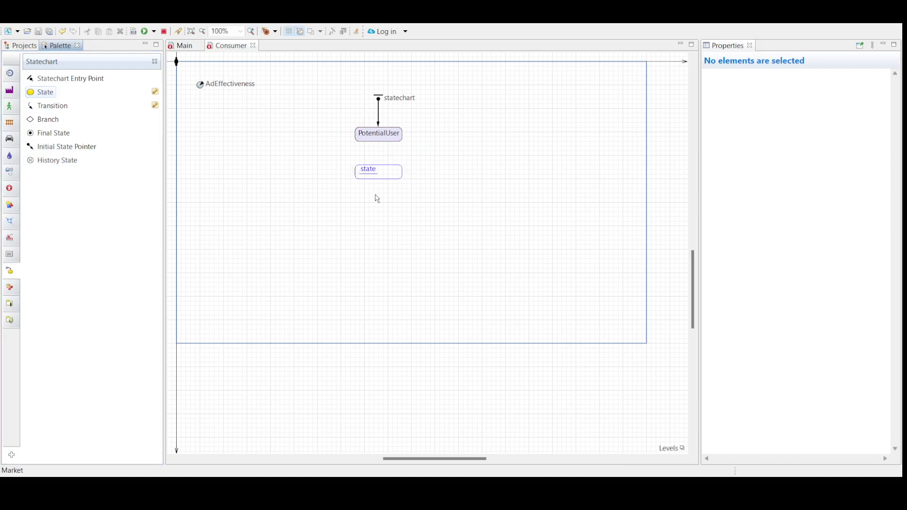
left_click(376, 178)
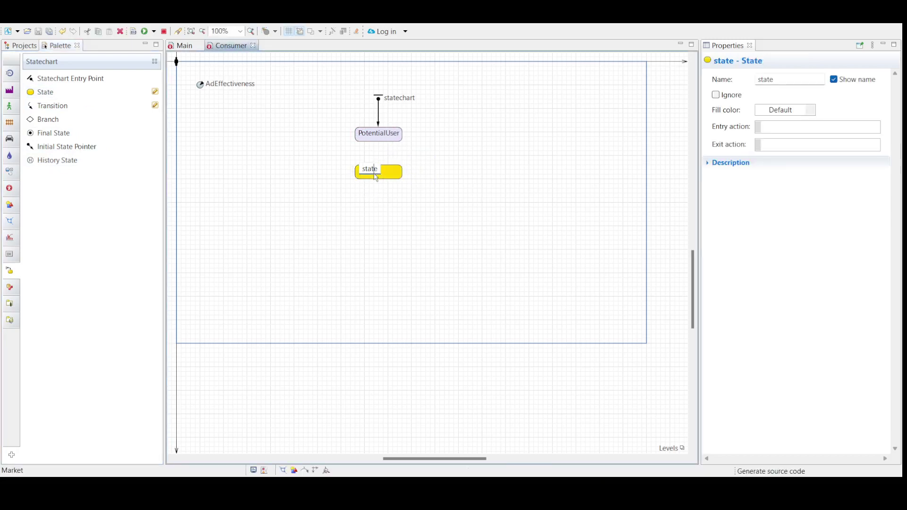
left_click_drag(380, 170, 359, 169)
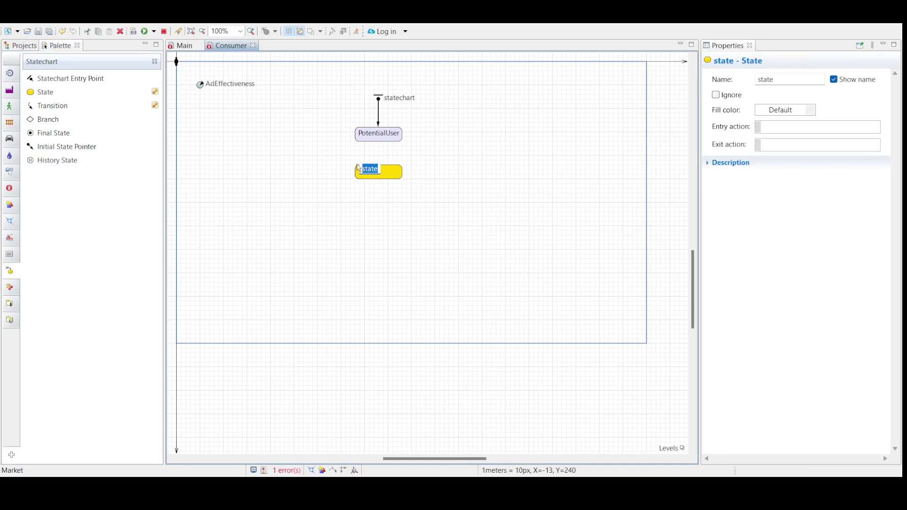
type("User")
key("Return")
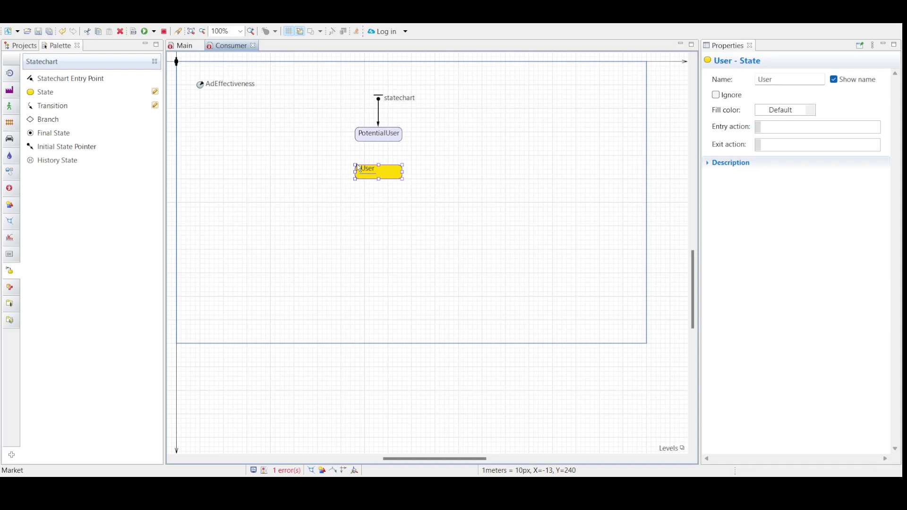
Set the User state's fill color to yellowGreen and its entry action to shapeBody.setFillColor(yellowGreen);.
left_click(790, 113)
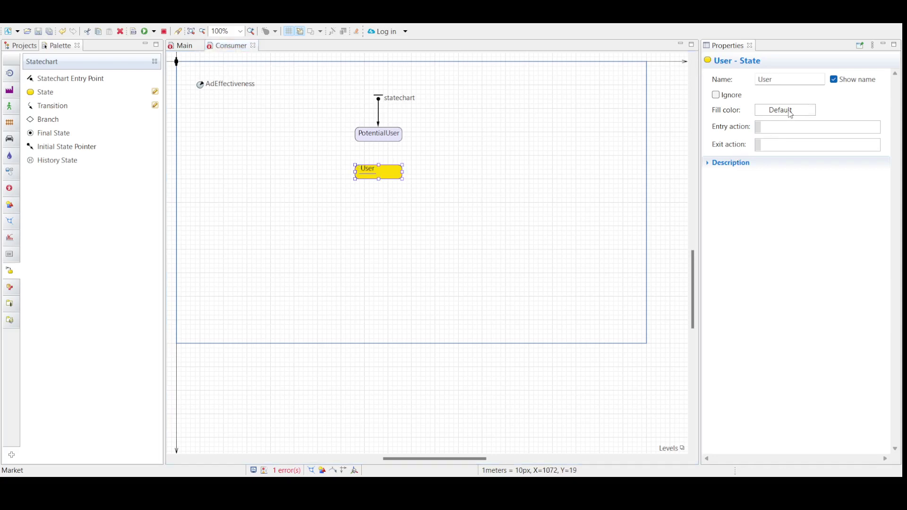
left_click(774, 130)
type("shapeBody.")
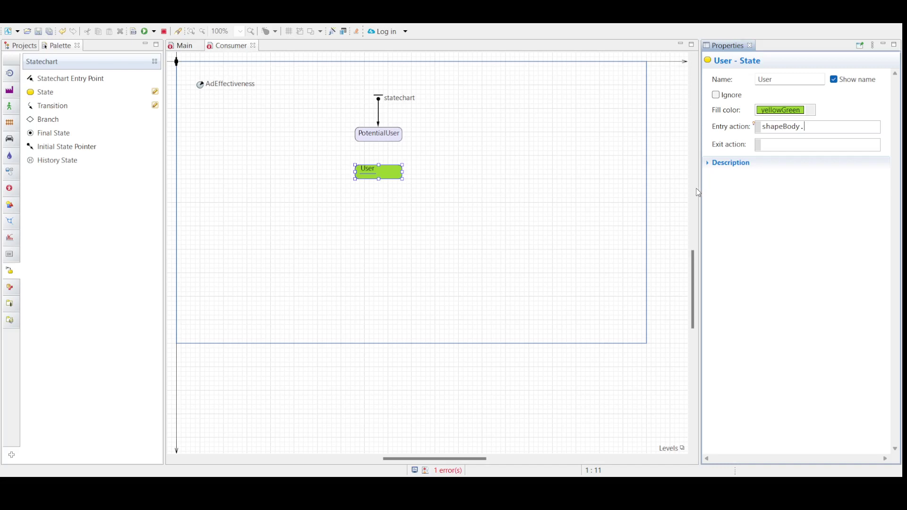
double_click(834, 138)
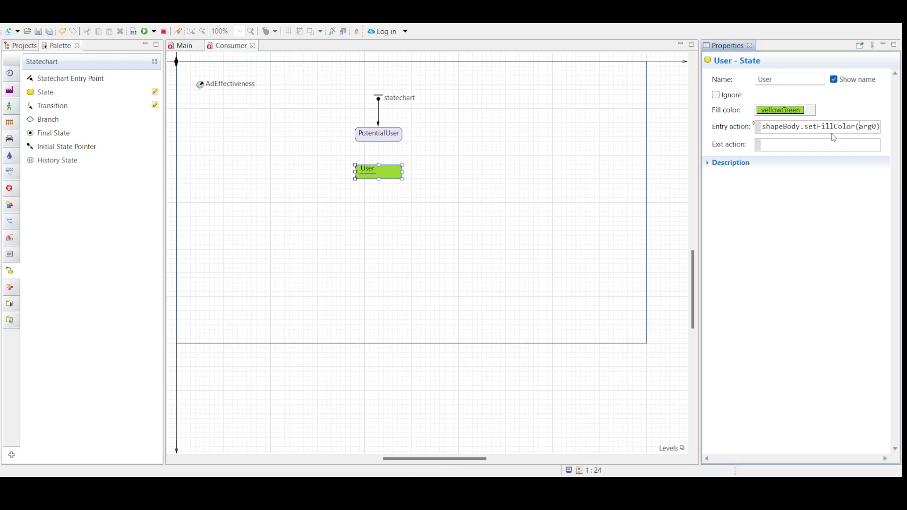
double_click(868, 126)
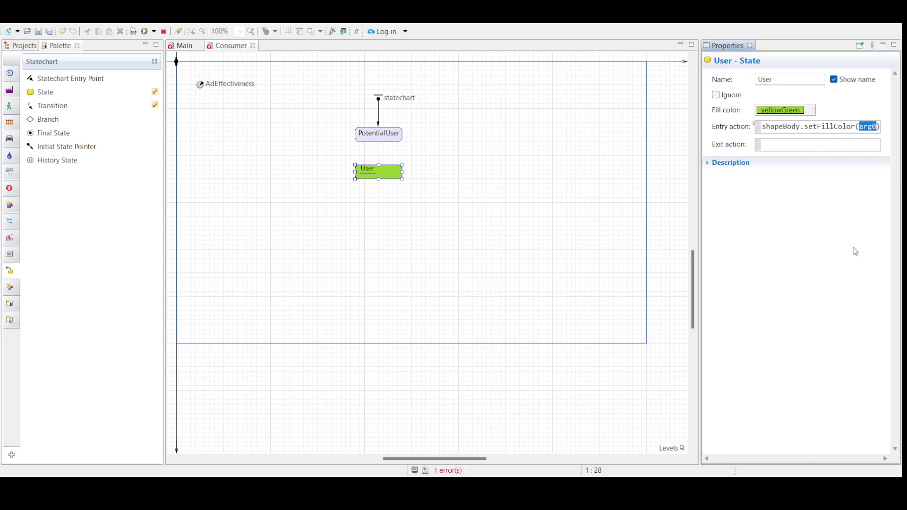
type("yellowG")
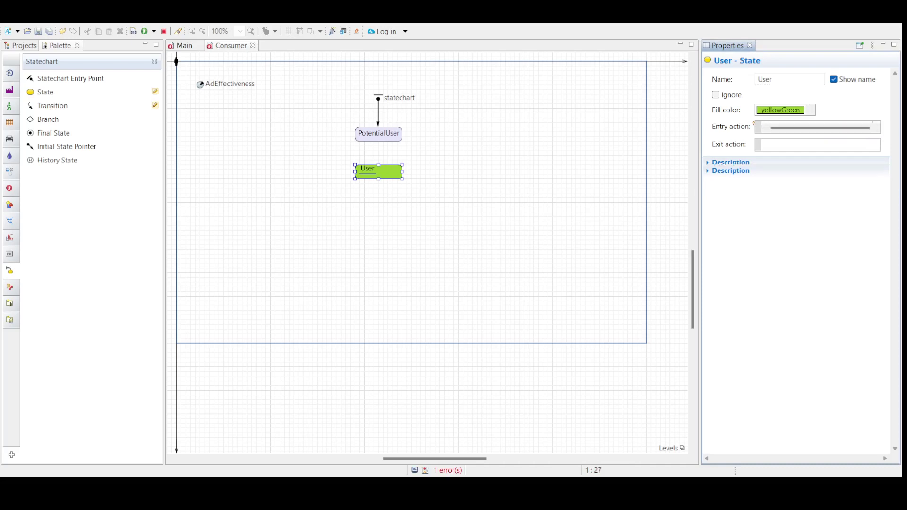
type("reen);")
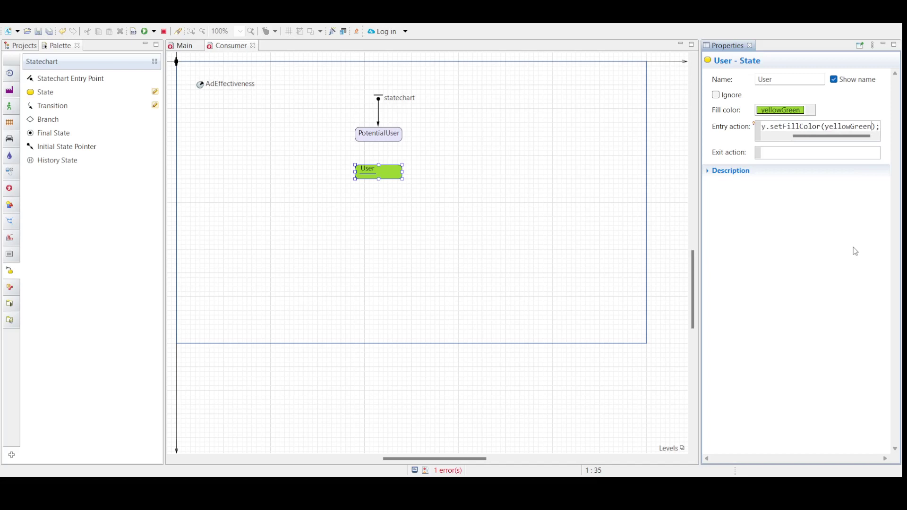
left_click(314, 220)
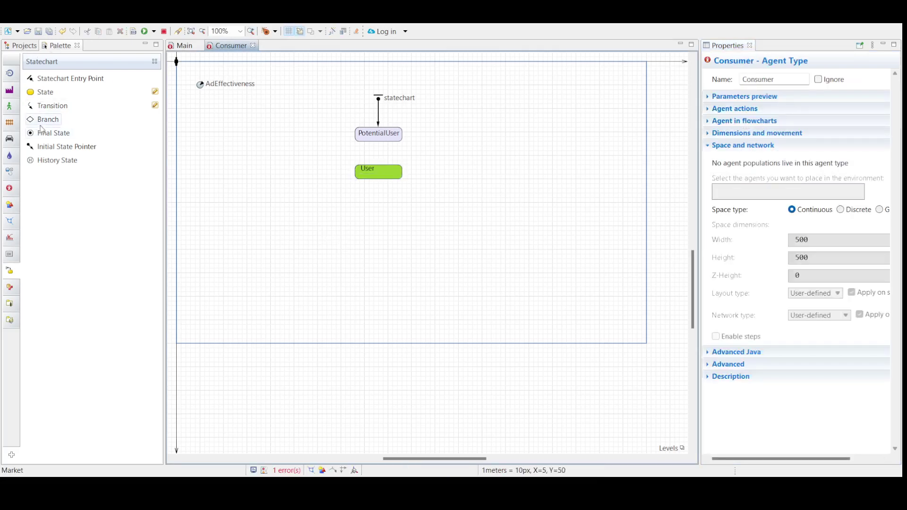
Draw a transition from PotentialUser's lower edge to User's upper edge.
left_click(51, 107)
left_click(378, 142)
left_click(379, 165)
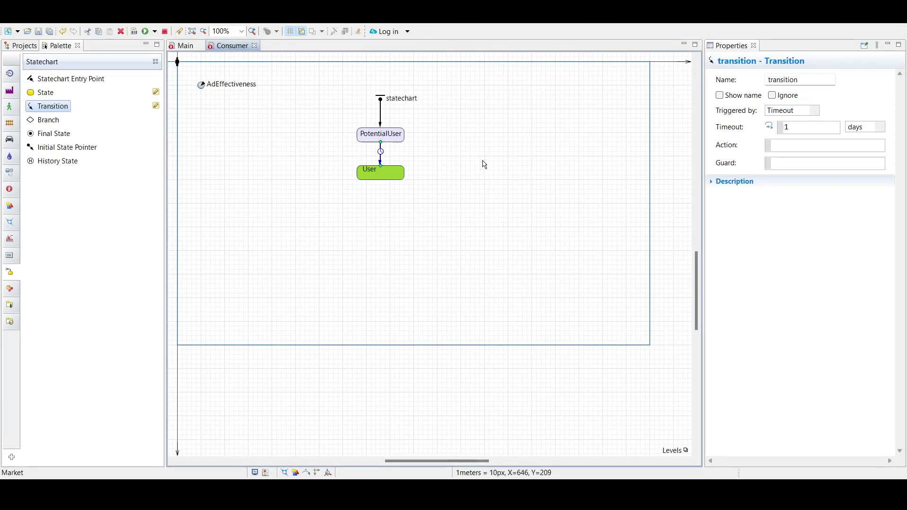
Rename the transition ad, show its name, and place the label beside the arrow.
left_click_drag(797, 81, 763, 80)
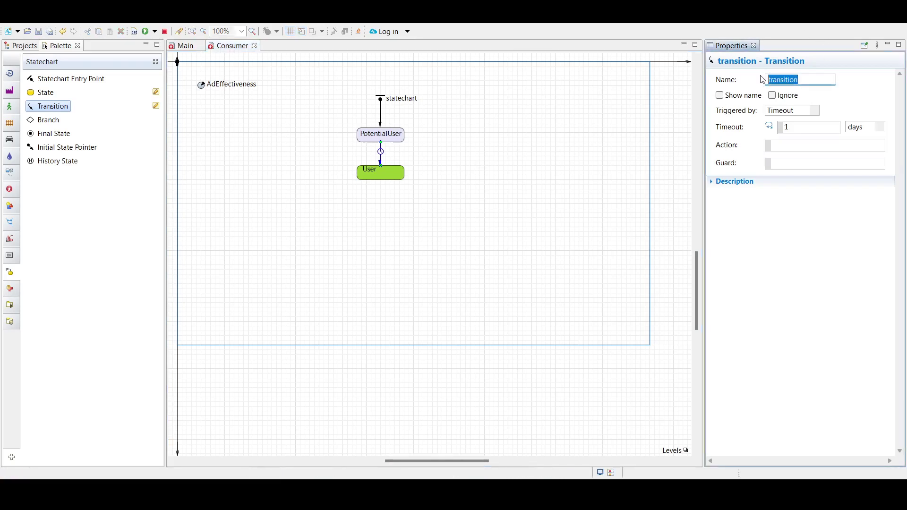
type("ad")
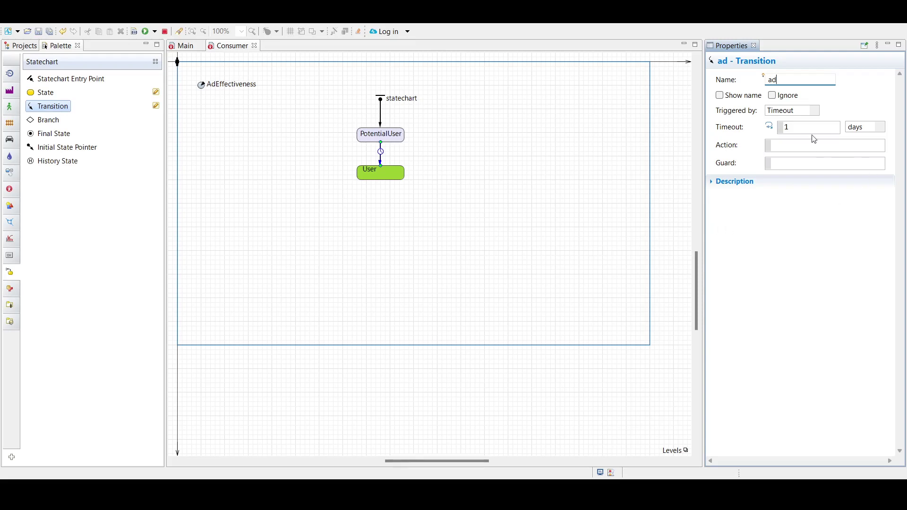
left_click(722, 97)
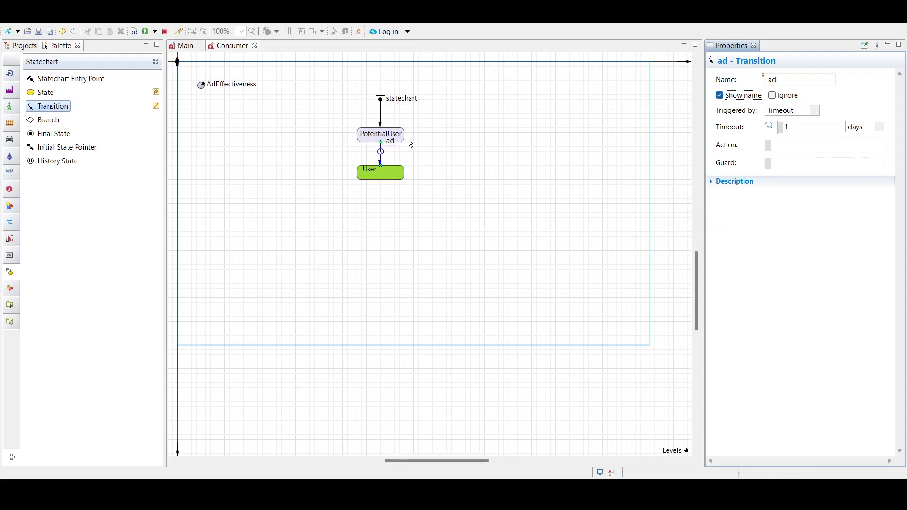
left_click_drag(392, 151, 398, 159)
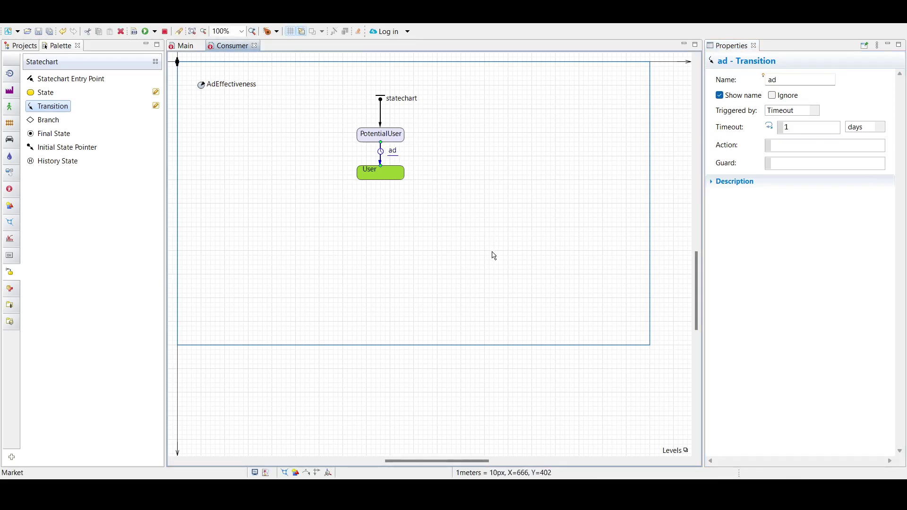
Make the ad transition triggered by Rate, using the AdEffectiveness parameter per day as the rate.
left_click(802, 112)
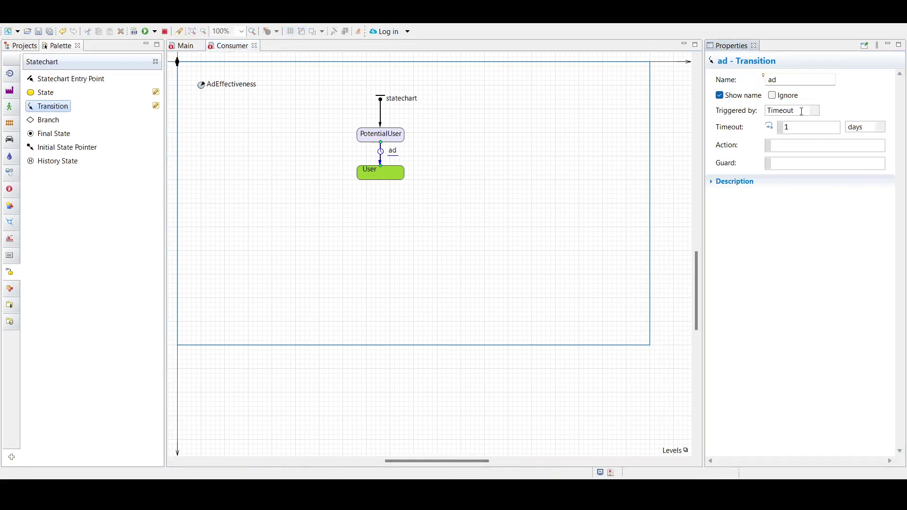
left_click(777, 138)
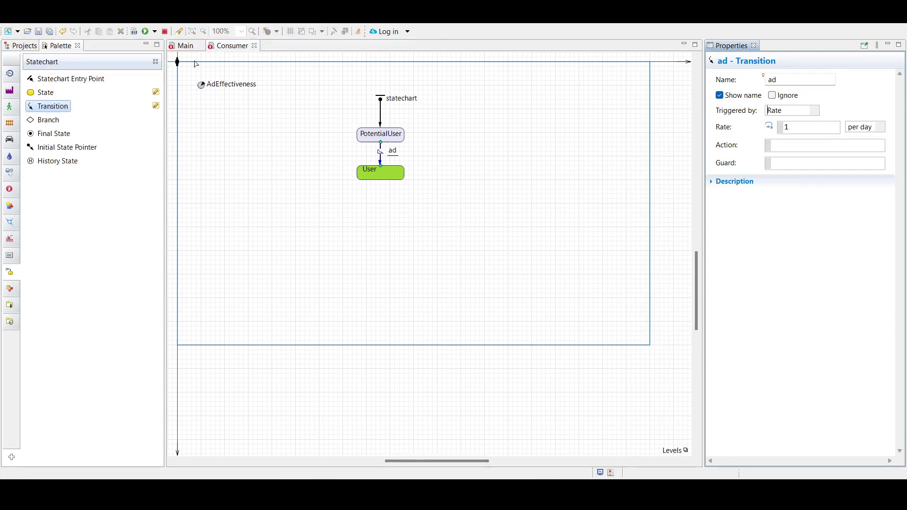
double_click(786, 126)
type("ad")
left_click(809, 133)
key("ctrl+space")
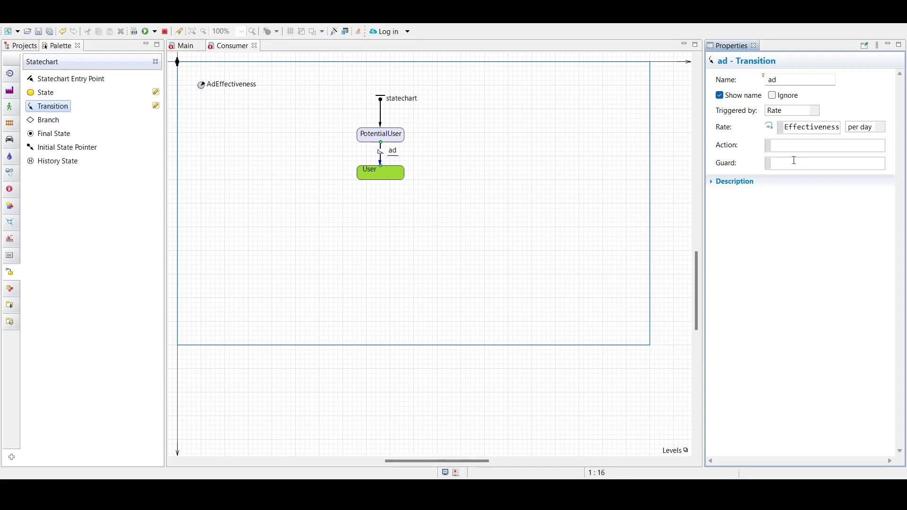
left_click_drag(792, 130, 779, 129)
mouse_move(398, 152)
left_mouse_down()
mouse_move(432, 146)
mouse_move(395, 154)
left_mouse_up()
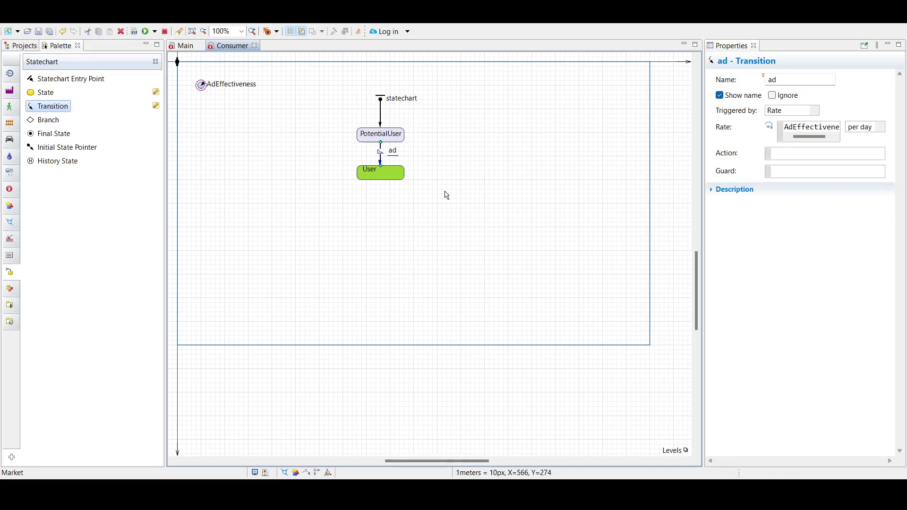
Save the Market model and run its simulation, resuming the run from pause.
left_click(24, 47)
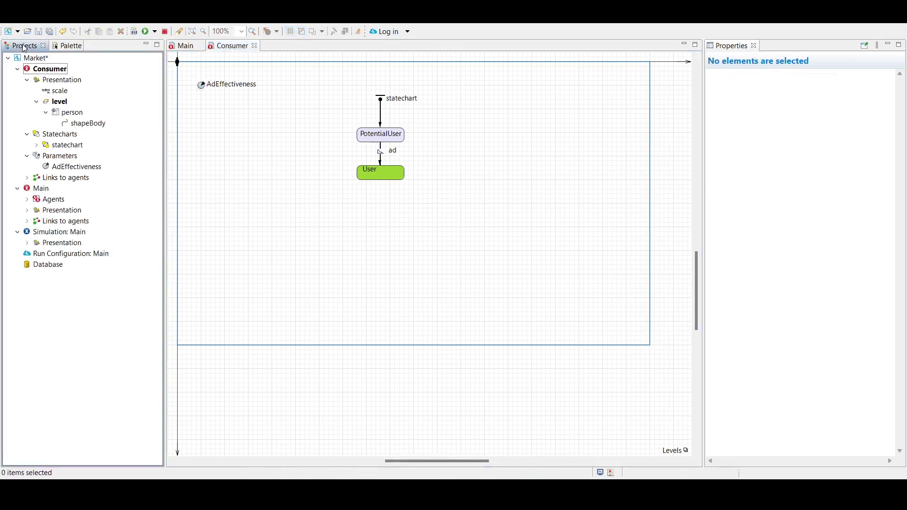
left_click(28, 58)
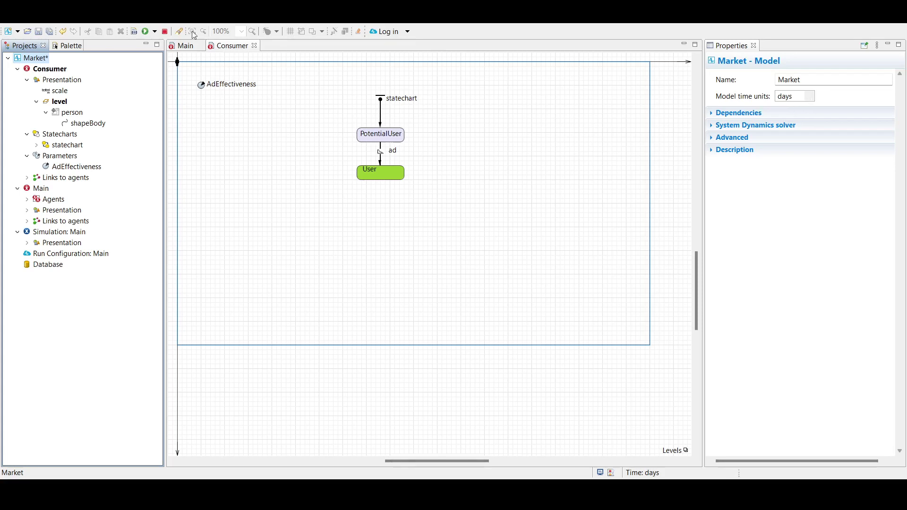
left_click(40, 33)
left_click(146, 31)
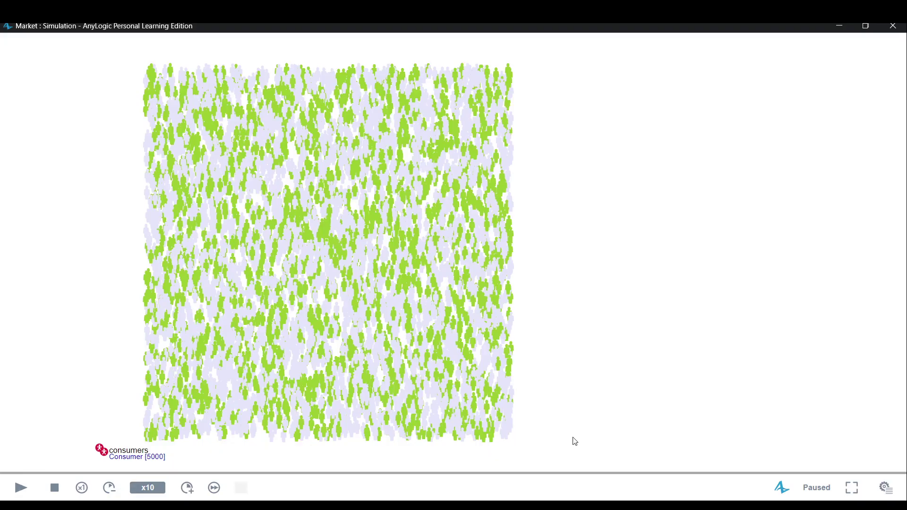
key("space")
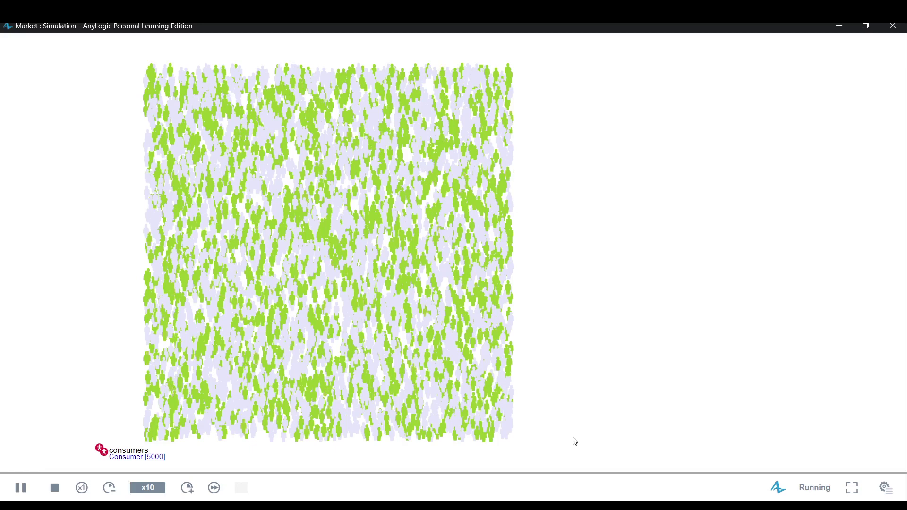